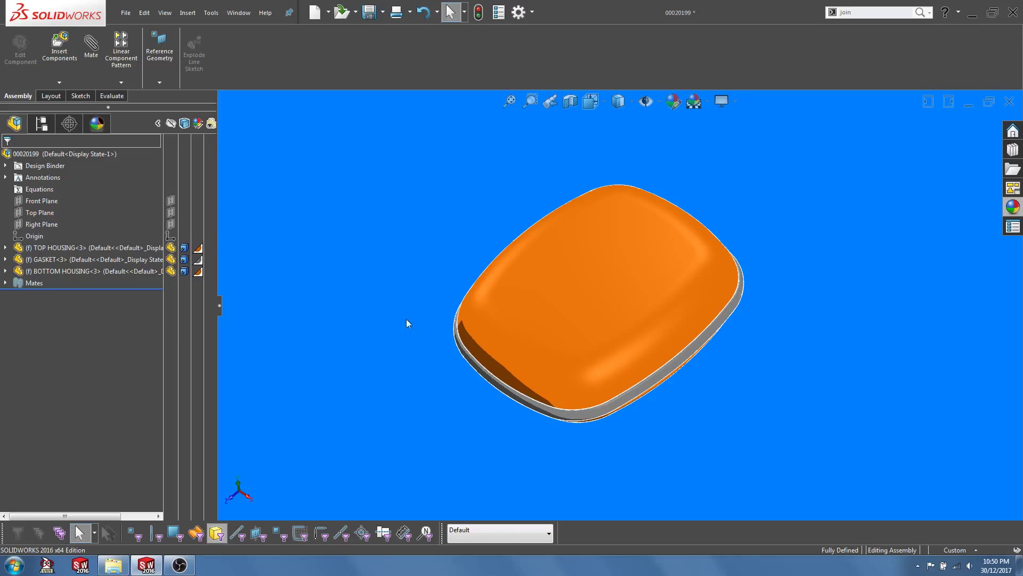
# Orbit the assembly and select the gasket to inspect it from a couple of angles.
pyautogui.moveTo(507, 374); pyautogui.dragTo(553, 357, button='middle')
pyautogui.click(546, 360)
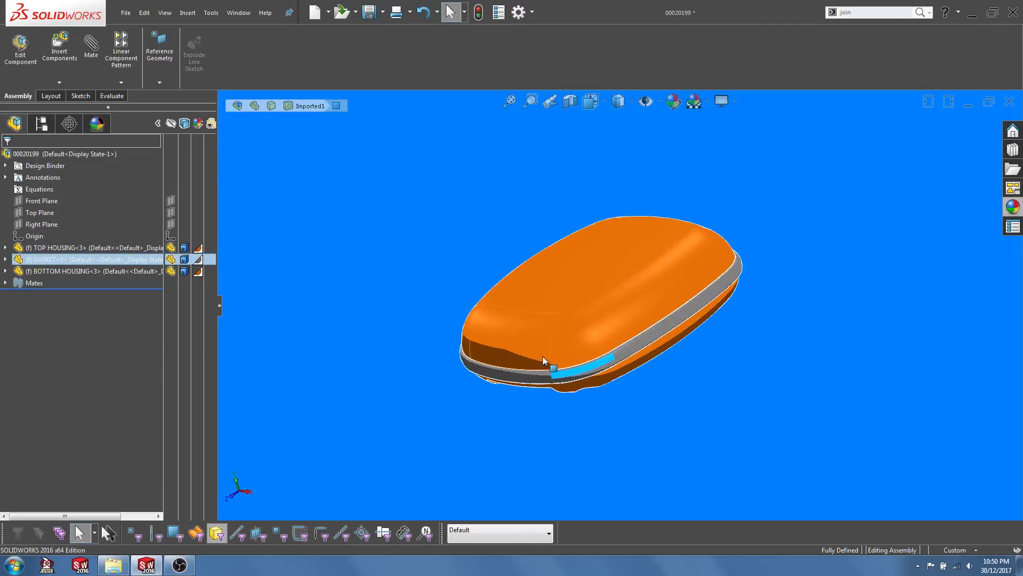
pyautogui.click(443, 375)
pyautogui.moveTo(443, 376); pyautogui.dragTo(482, 405, button='middle')
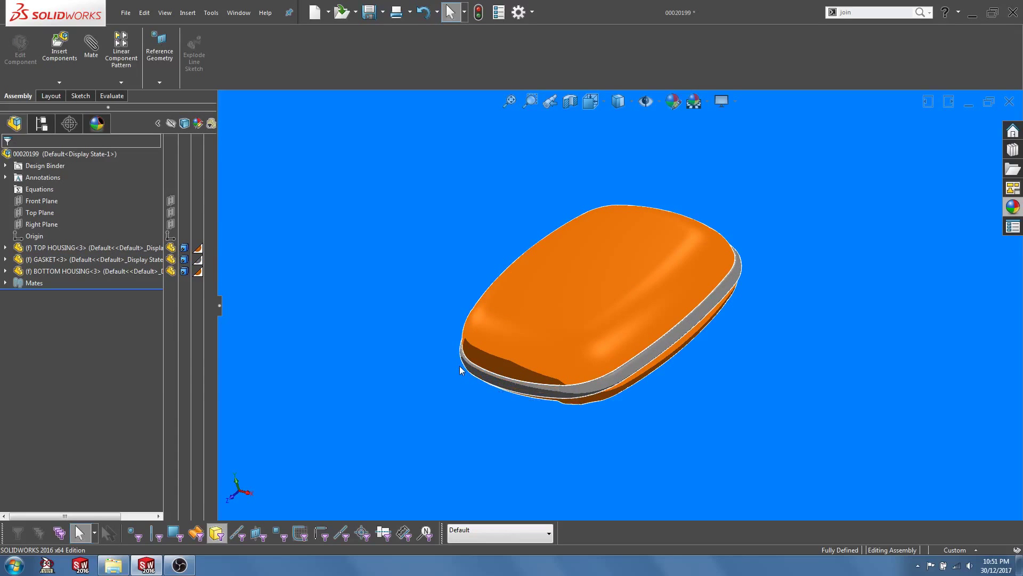
pyautogui.moveTo(586, 362); pyautogui.dragTo(579, 325, button='middle')
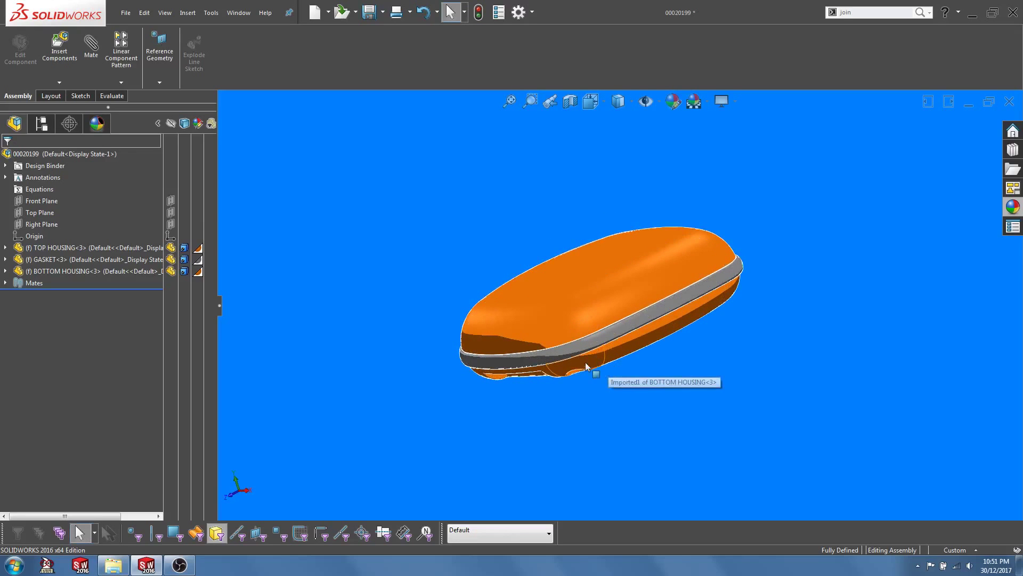
pyautogui.click(500, 354)
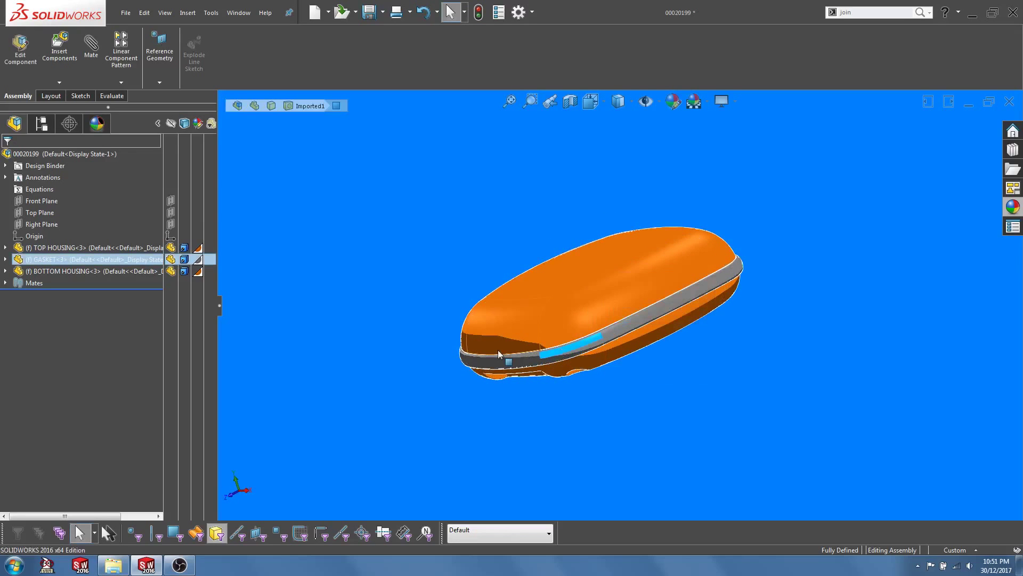
pyautogui.click(426, 359)
# Orbit the housing to a diagonal view facing the front of the top housing.
pyautogui.moveTo(494, 361); pyautogui.dragTo(458, 377, button='middle')
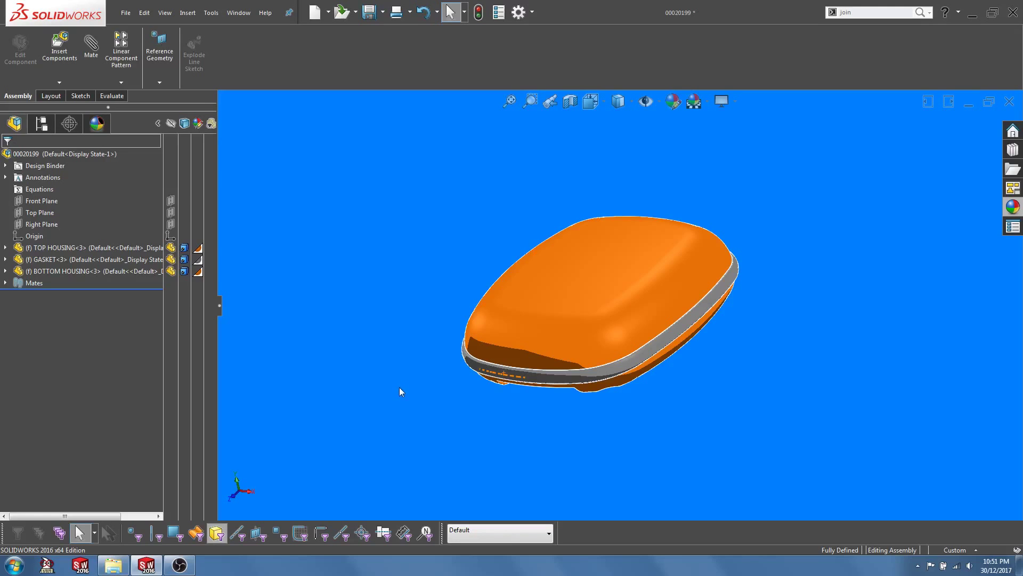
pyautogui.moveTo(418, 407); pyautogui.dragTo(491, 419, button='middle')
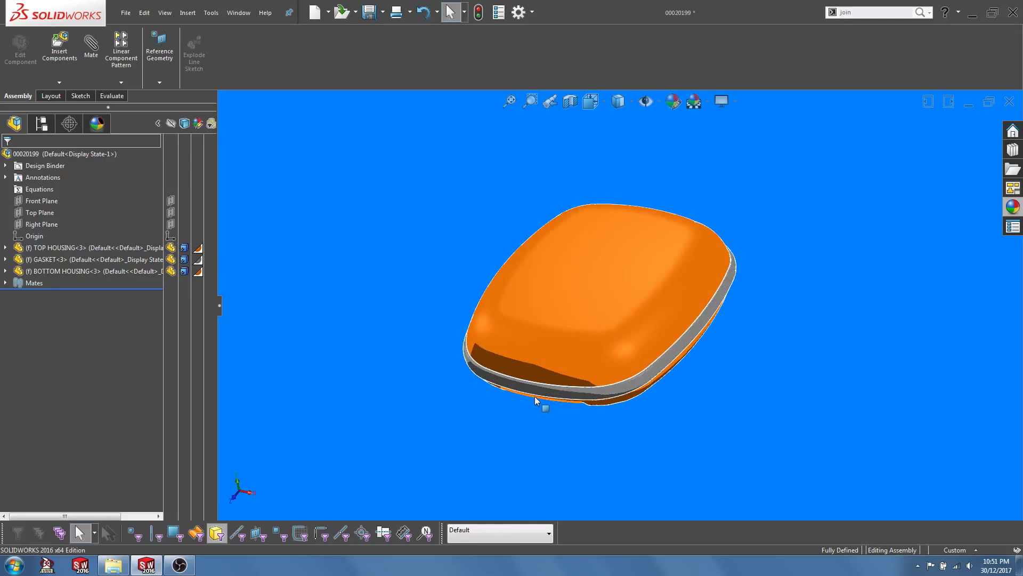
pyautogui.moveTo(475, 397); pyautogui.dragTo(417, 402, button='middle')
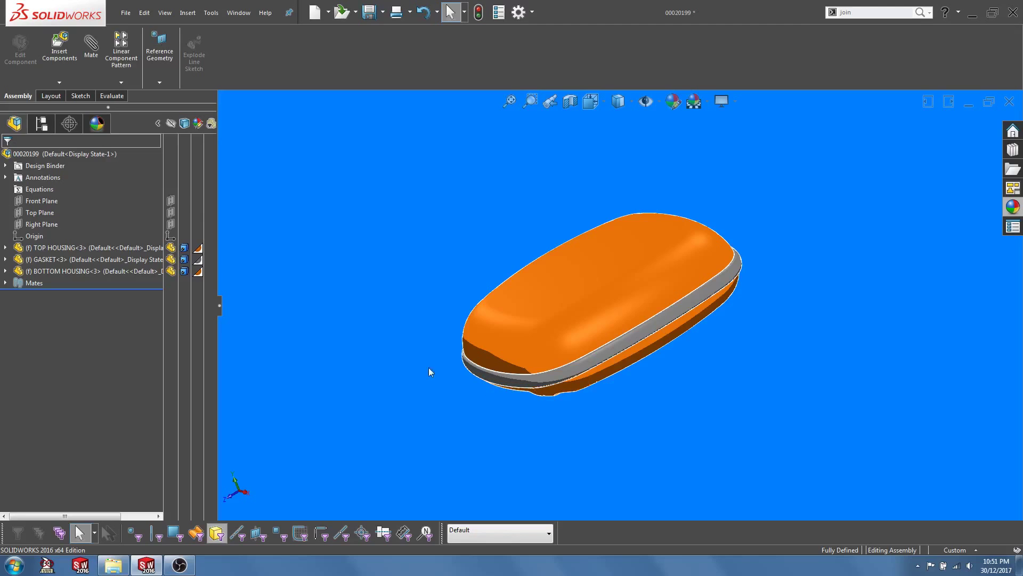
pyautogui.moveTo(431, 372); pyautogui.dragTo(398, 387, button='middle')
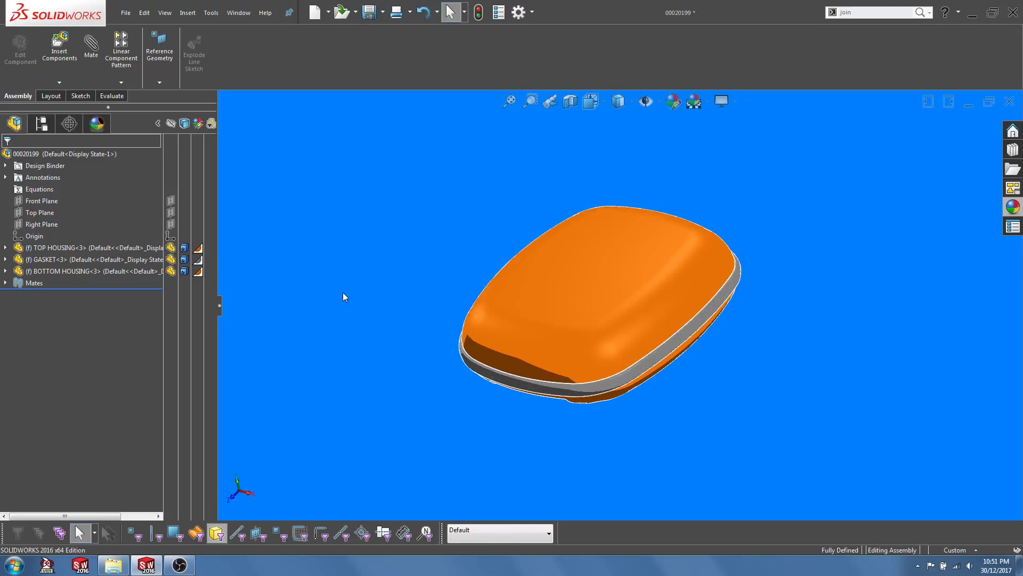
# Insert a new virtual part into the assembly, placing it in empty space.
pyautogui.click(61, 84)
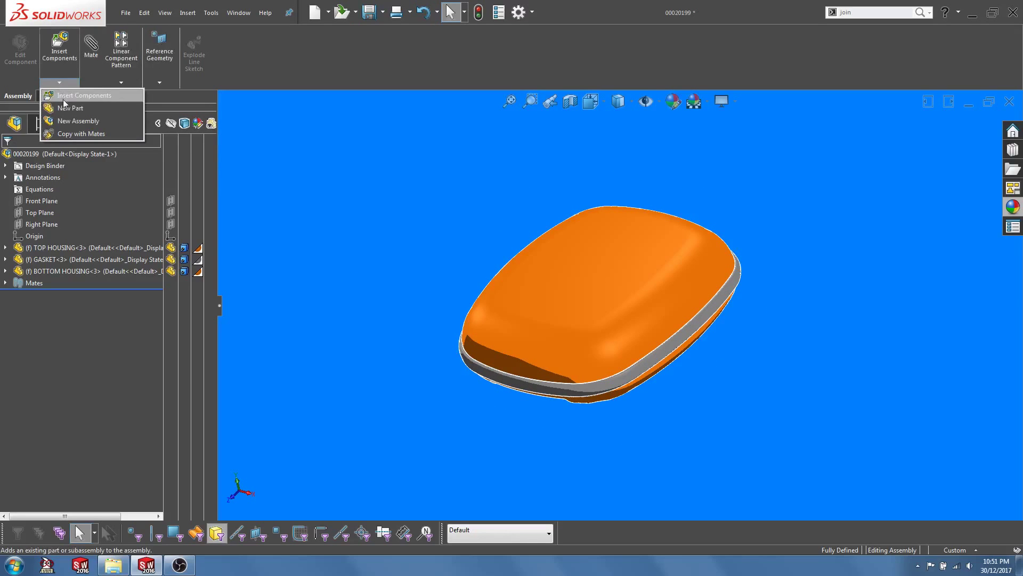
pyautogui.click(68, 108)
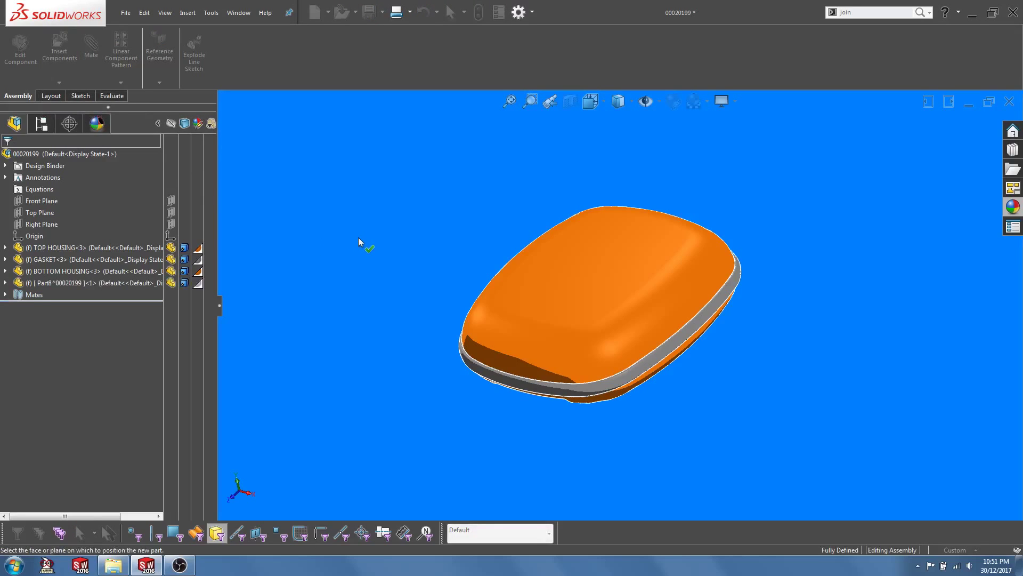
pyautogui.click(370, 226)
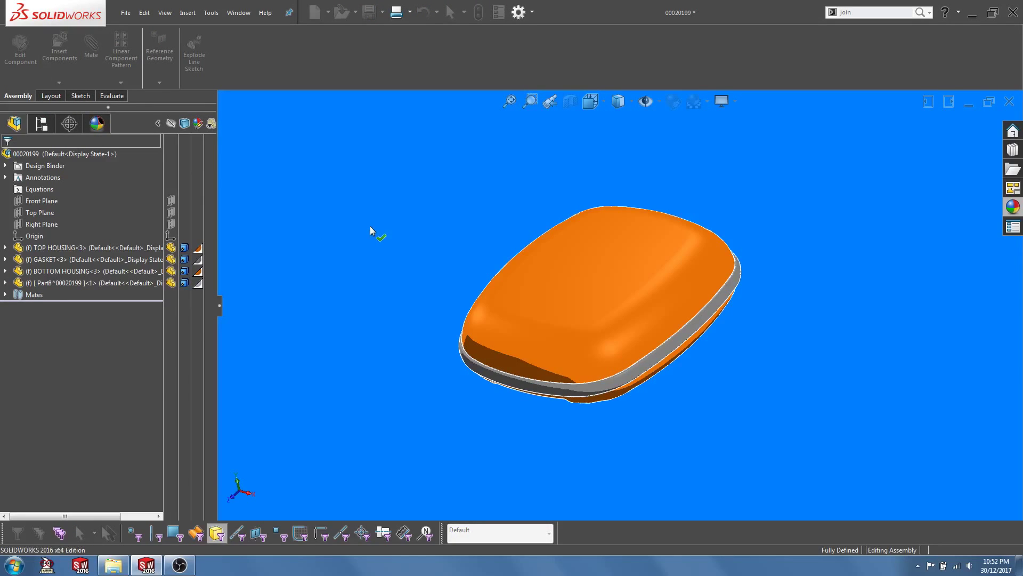
# Rename the new Part8 component to 'OVERMOLD HOUSING'.
pyautogui.click(56, 283)
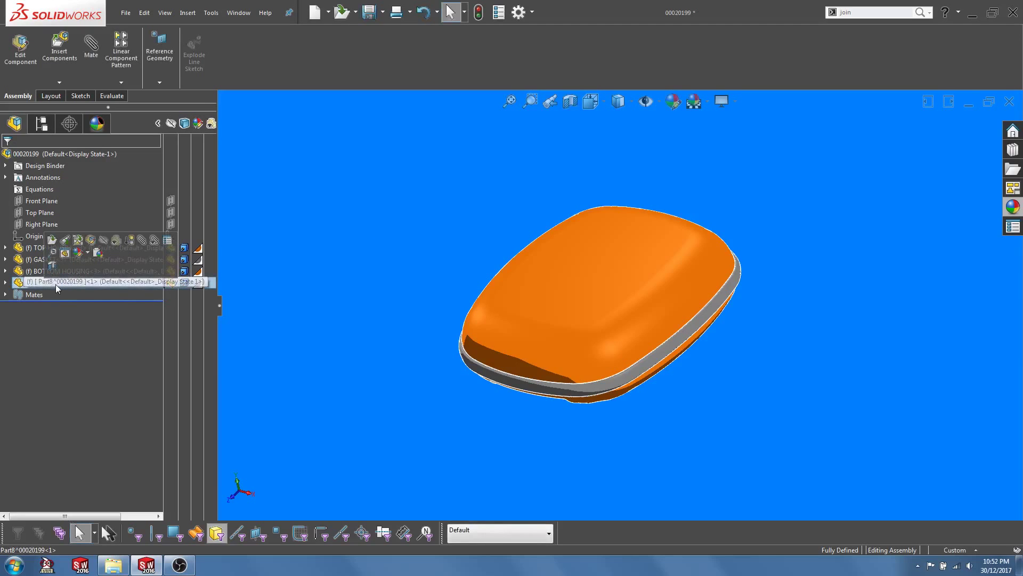
pyautogui.click(55, 284)
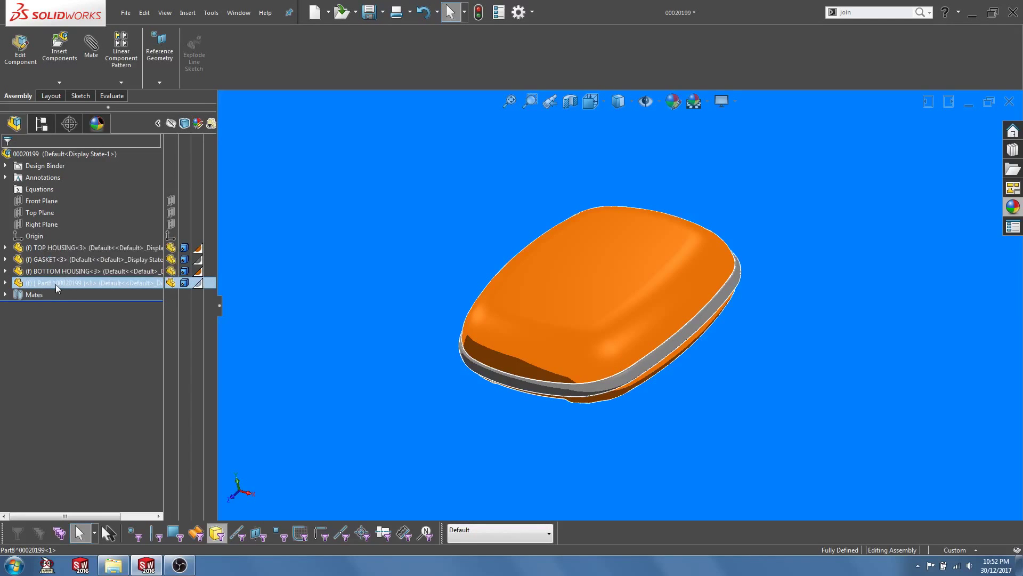
pyautogui.write('O')
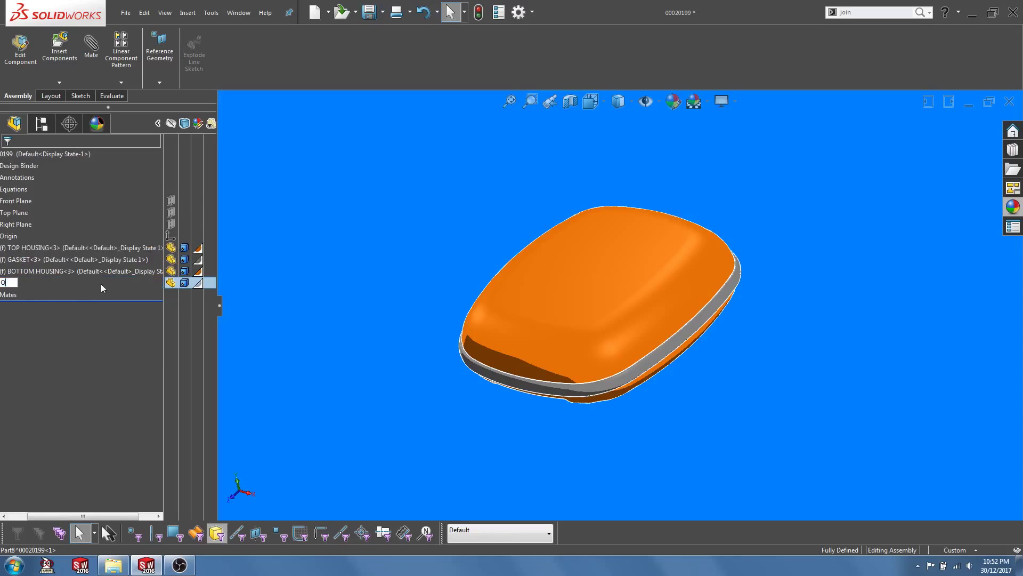
pyautogui.write('VERMOLD HOUSING')
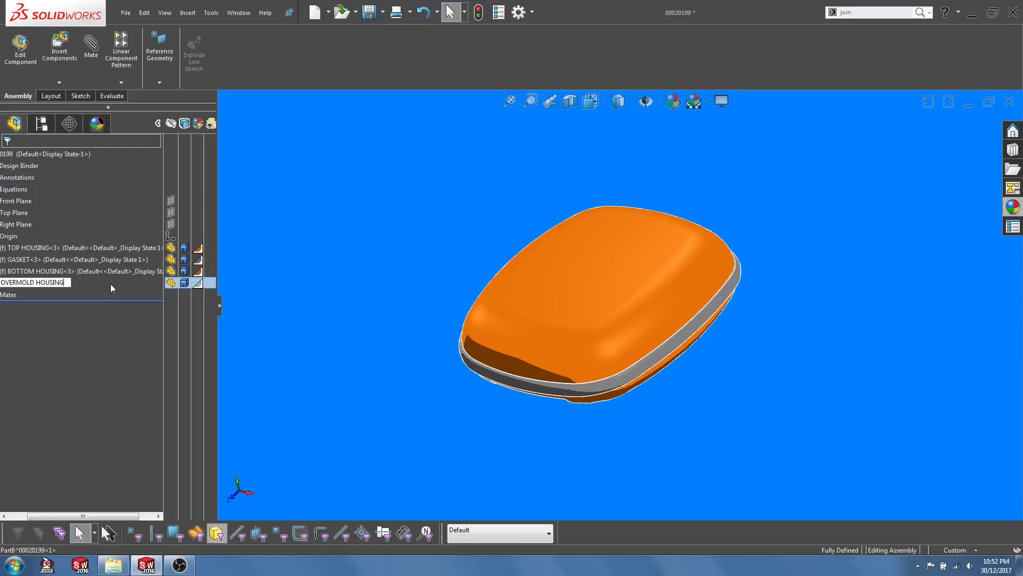
pyautogui.press('Return')
pyautogui.click(329, 277)
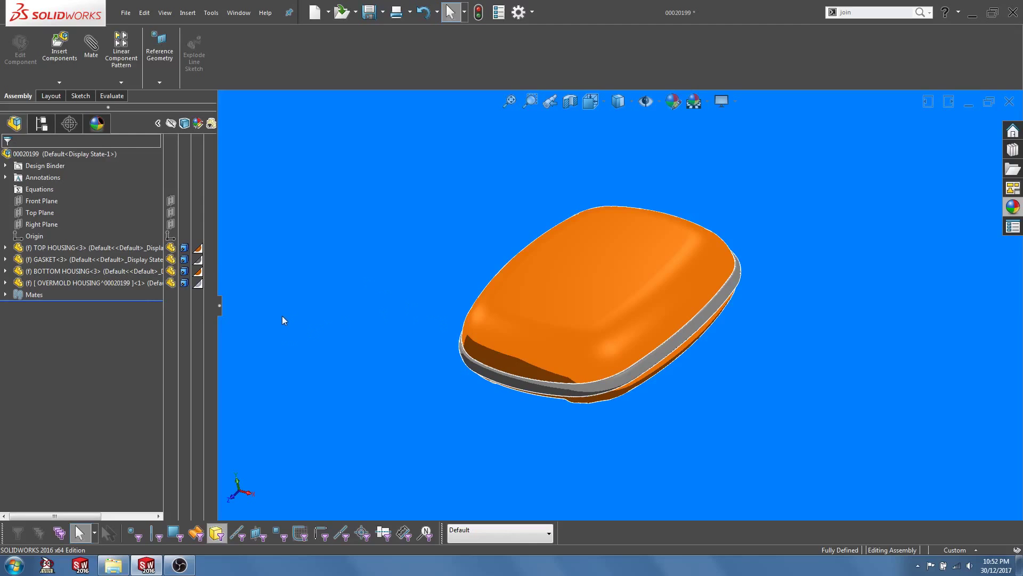
# Edit OVERMOLD HOUSING in context, orbit and zoom in, and open the Insert menu.
pyautogui.rightClick(57, 282)
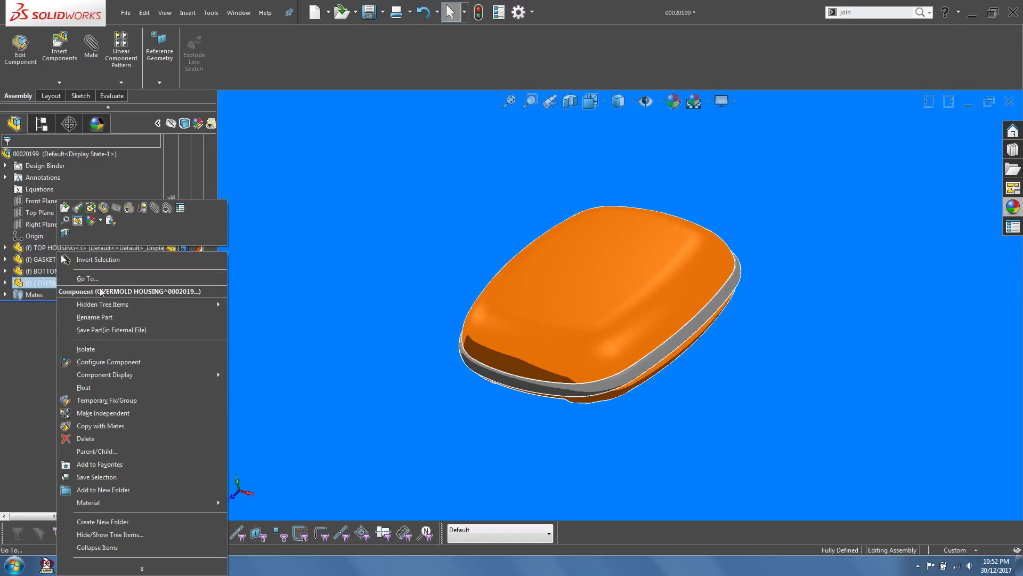
pyautogui.click(103, 212)
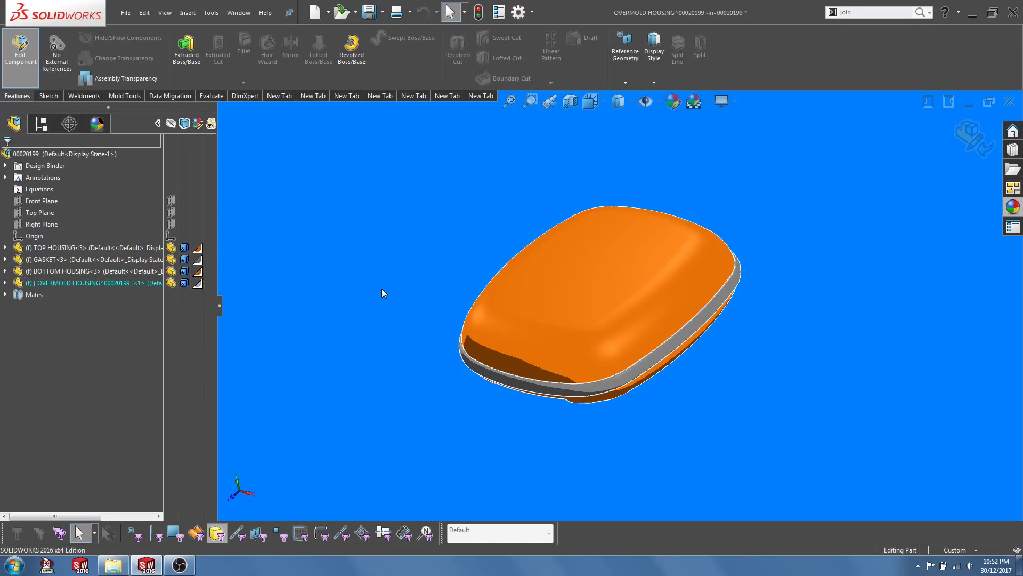
pyautogui.moveTo(390, 297)
pyautogui.mouseDown(button='middle')
pyautogui.moveTo(377, 285)
pyautogui.moveTo(393, 326)
pyautogui.mouseUp(button='middle')
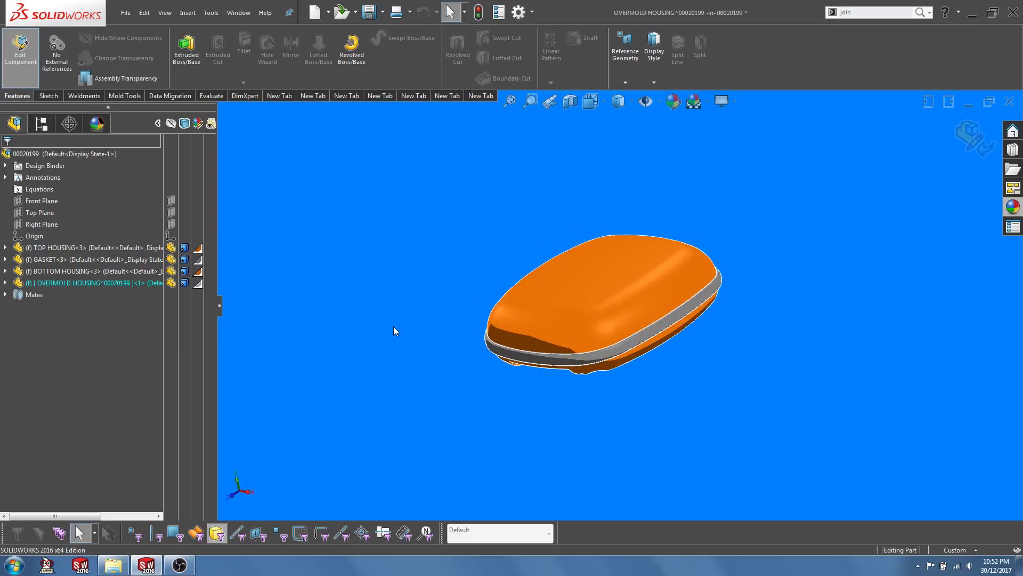
pyautogui.scroll(-4, 597, 368)
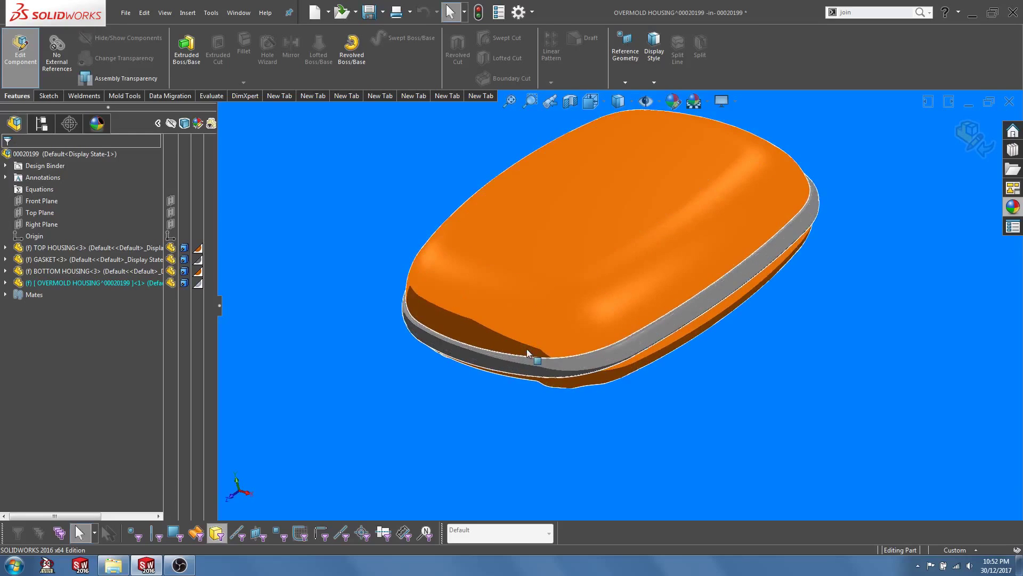
pyautogui.click(182, 14)
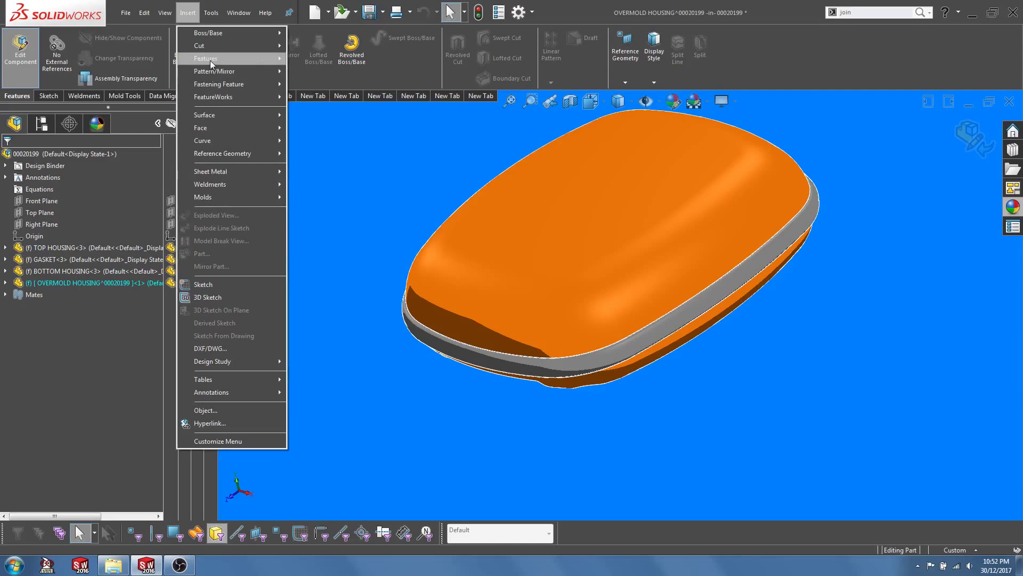
# Search the commands for 'JOIN', which returns no results.
pyautogui.moveTo(210, 59)
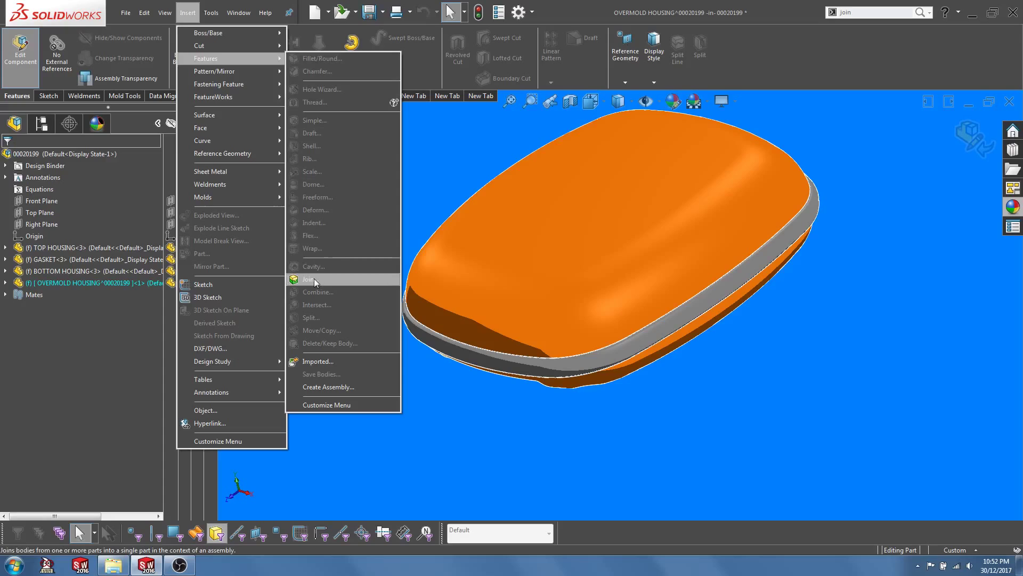
pyautogui.click(861, 16)
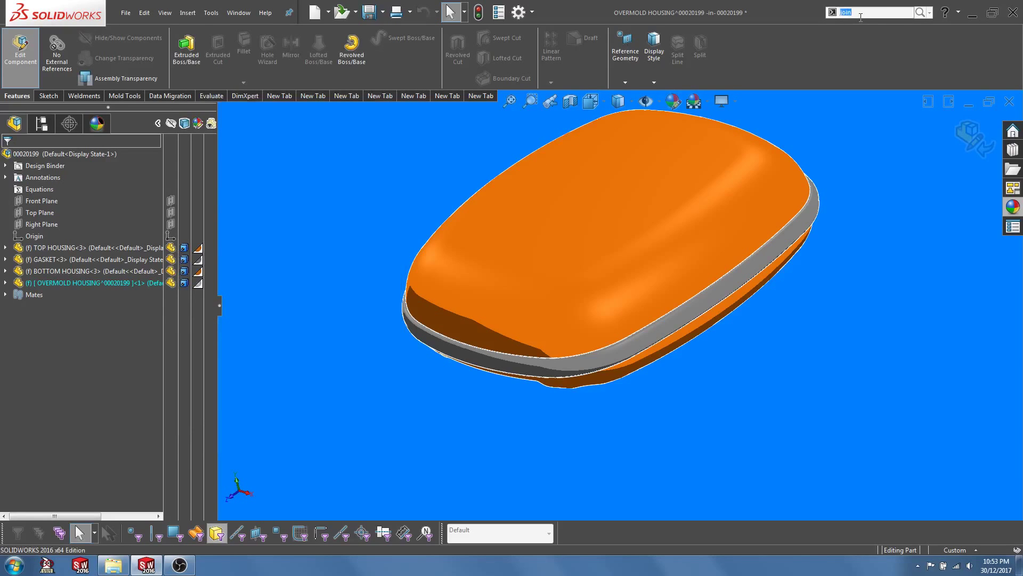
pyautogui.write('JOIN')
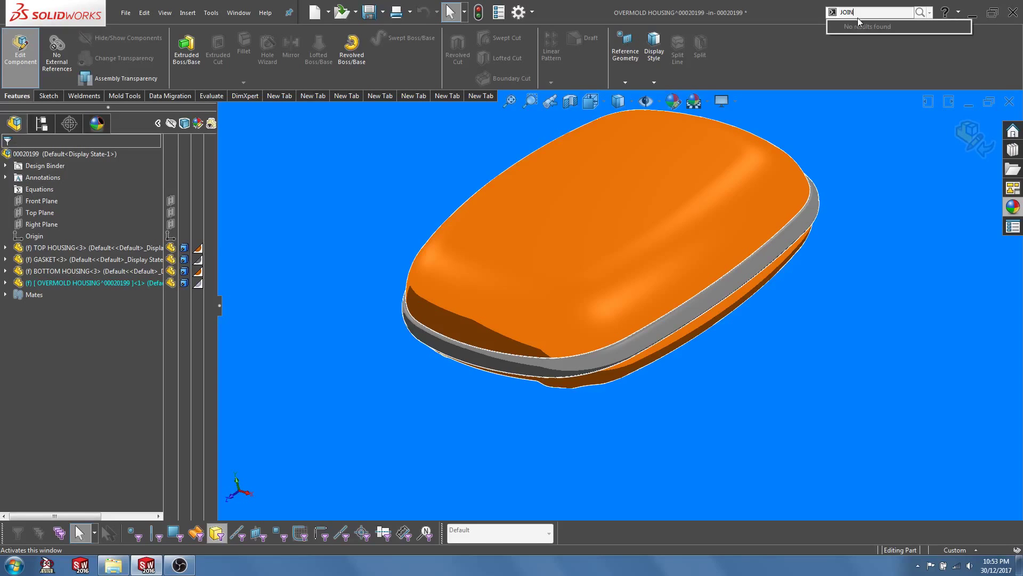
pyautogui.click(415, 136)
# Start the Join feature from Insert > Features > Join.
pyautogui.click(188, 13)
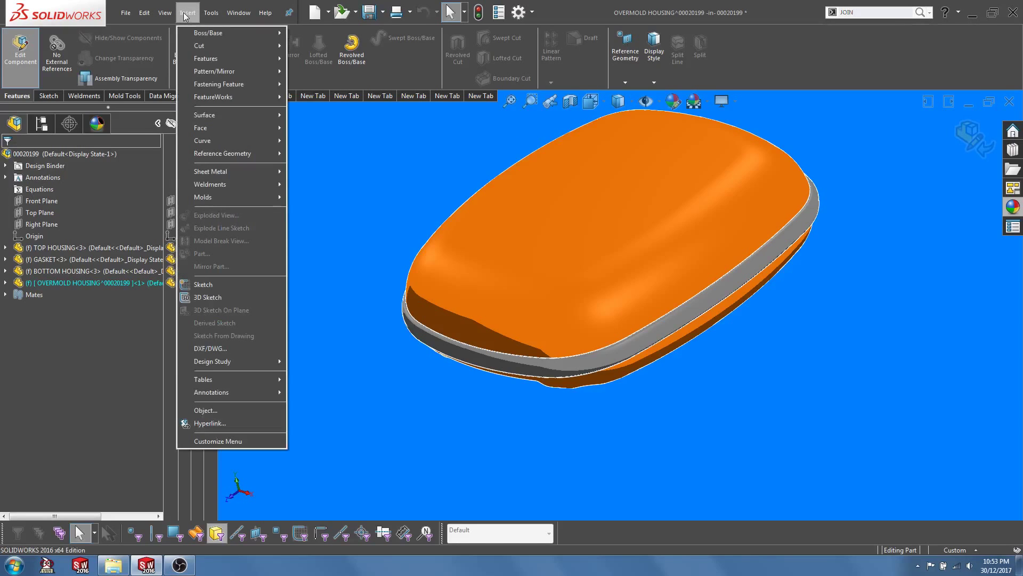
pyautogui.moveTo(213, 116)
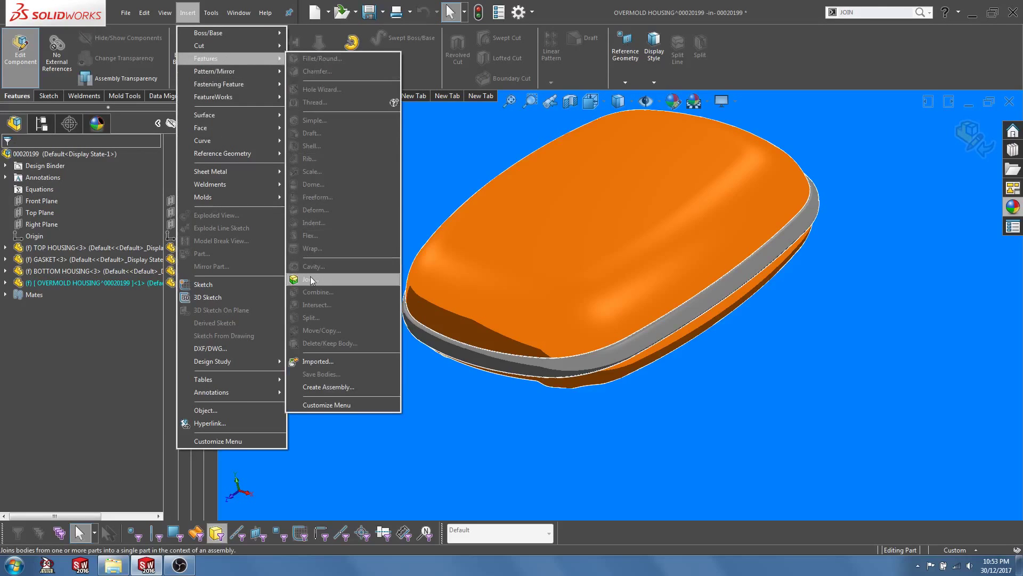
pyautogui.click(313, 280)
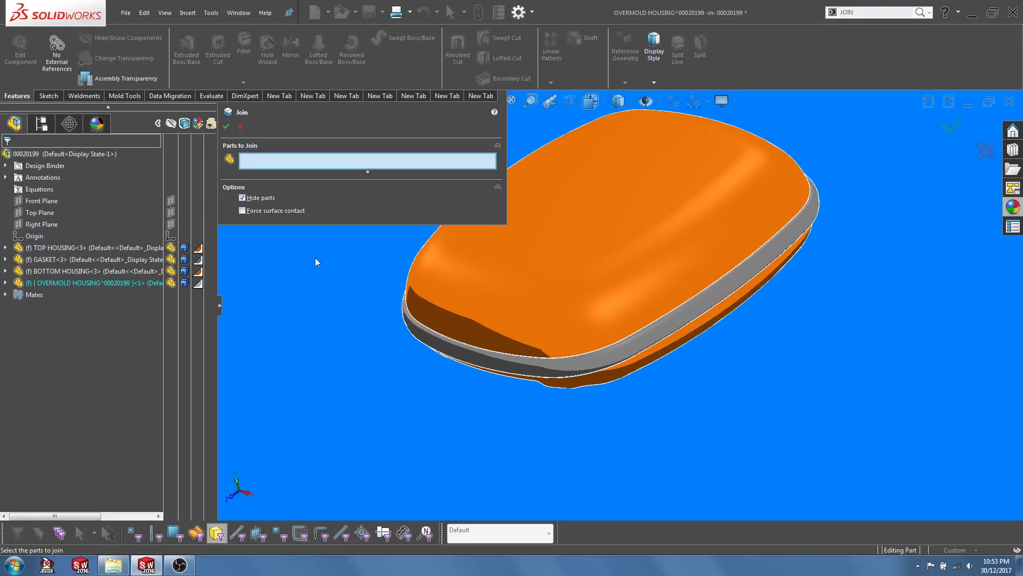
# Join the top housing and gasket into OVERMOLD HOUSING as Join1.
pyautogui.moveTo(378, 286); pyautogui.dragTo(510, 300, button='middle')
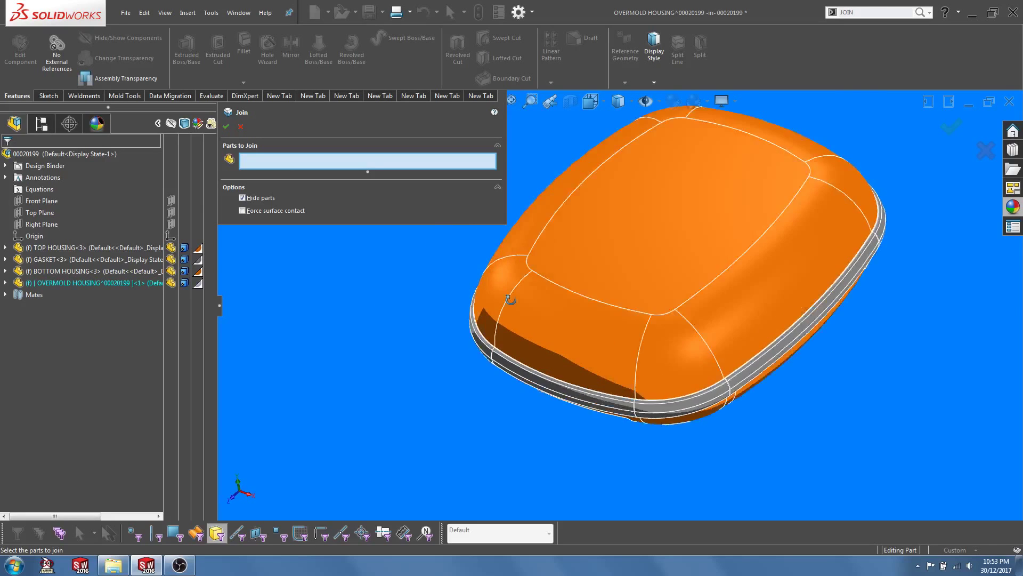
pyautogui.click(536, 311)
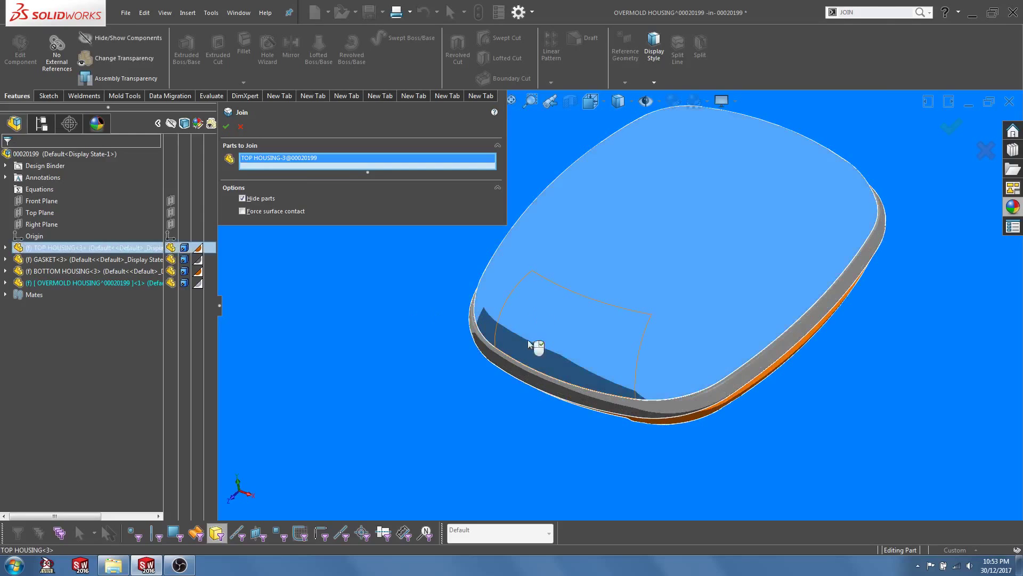
pyautogui.click(524, 376)
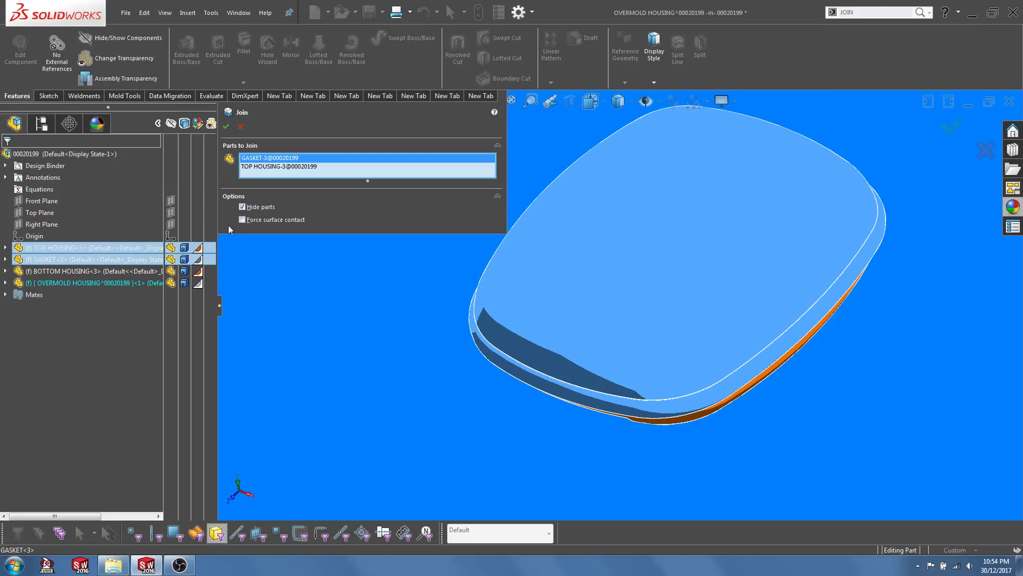
pyautogui.click(226, 127)
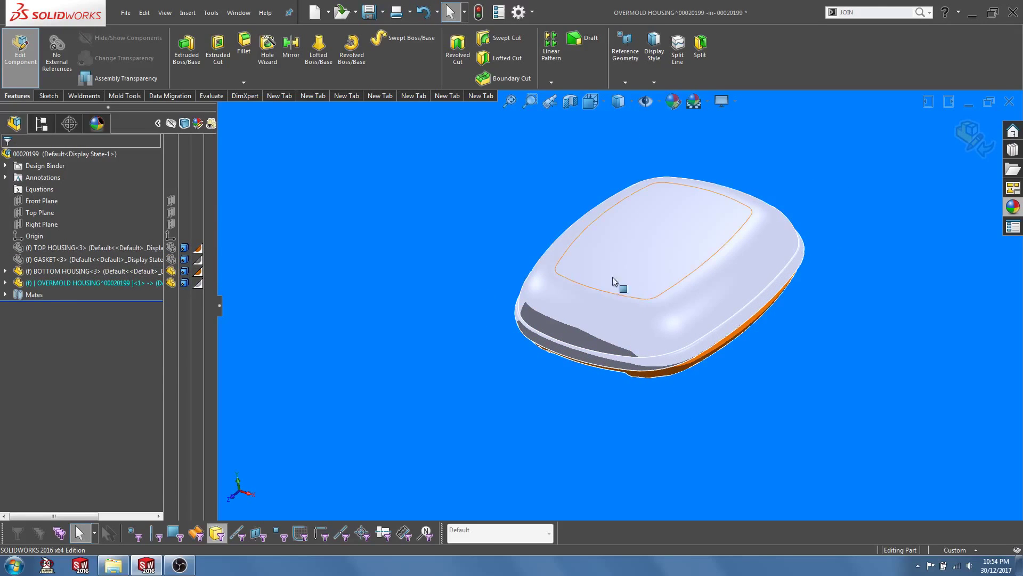
# Open OVERMOLD HOUSING in its own part window.
pyautogui.click(625, 271)
pyautogui.click(418, 268)
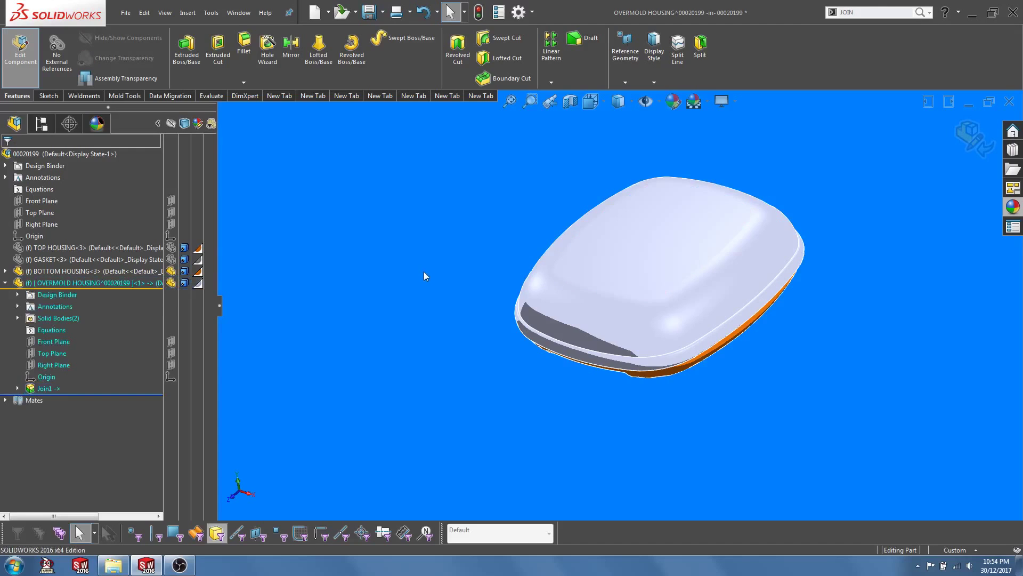
pyautogui.rightClick(607, 163)
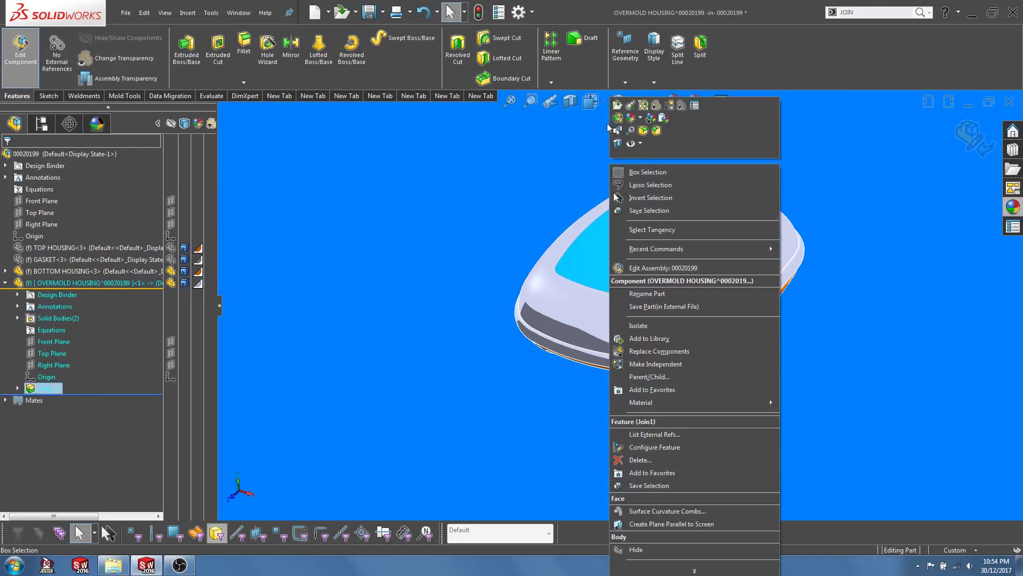
pyautogui.click(617, 106)
pyautogui.scroll(-5, 577, 315)
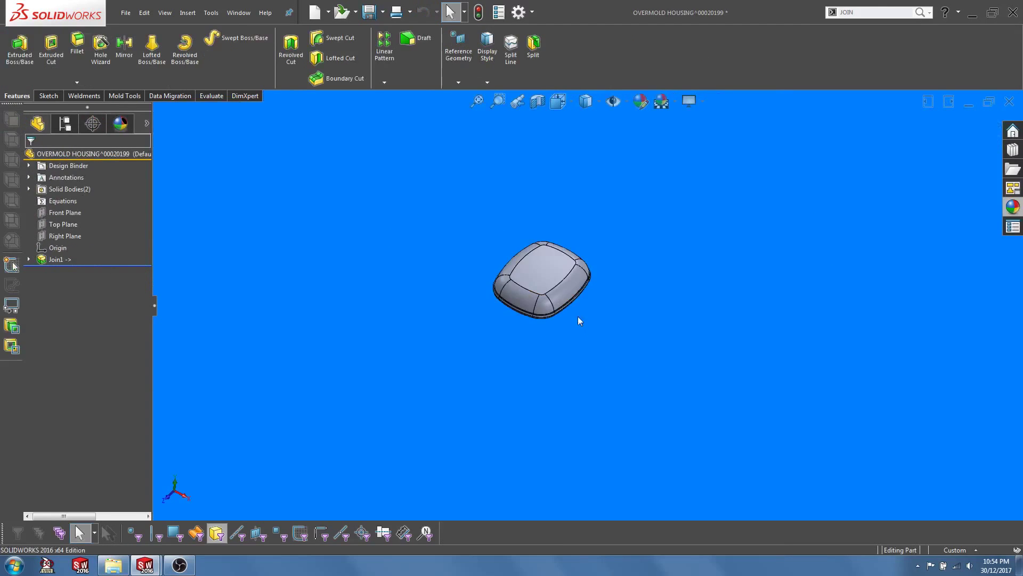
pyautogui.moveTo(526, 303); pyautogui.dragTo(432, 186, button='middle')
pyautogui.click(449, 292)
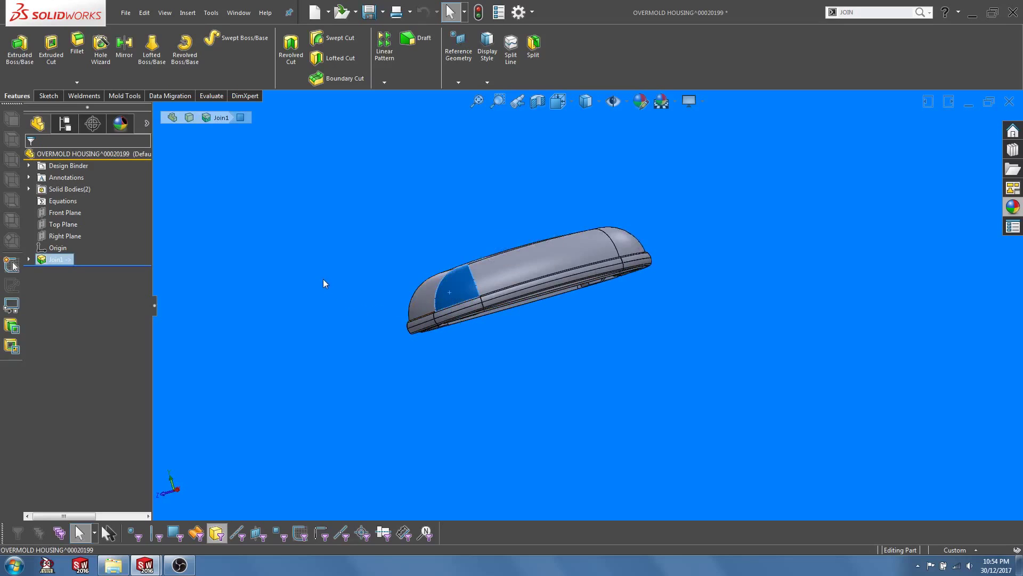
pyautogui.moveTo(323, 280); pyautogui.dragTo(347, 262, button='middle')
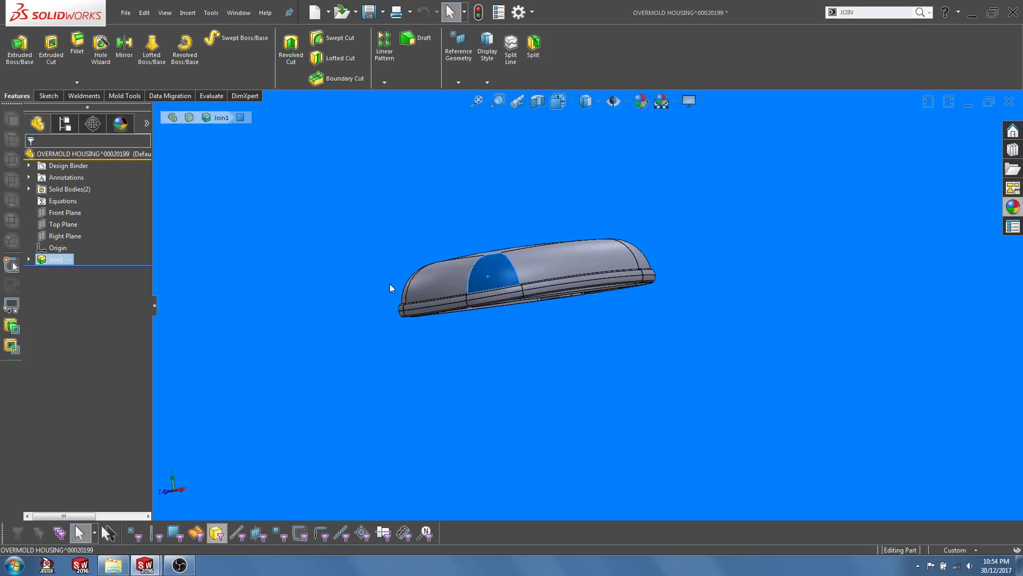
pyautogui.click(328, 305)
pyautogui.moveTo(342, 266); pyautogui.dragTo(336, 297, button='middle')
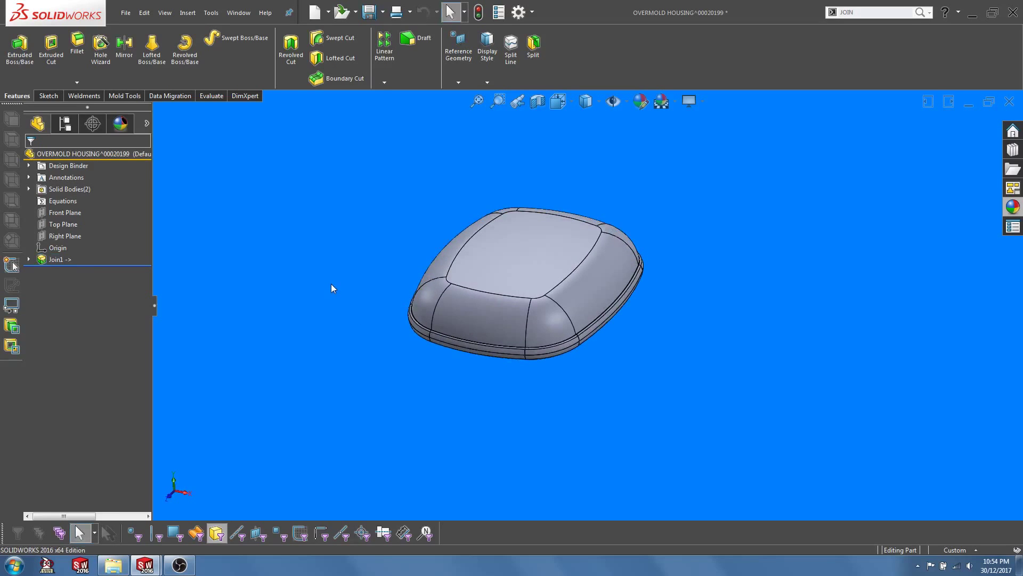